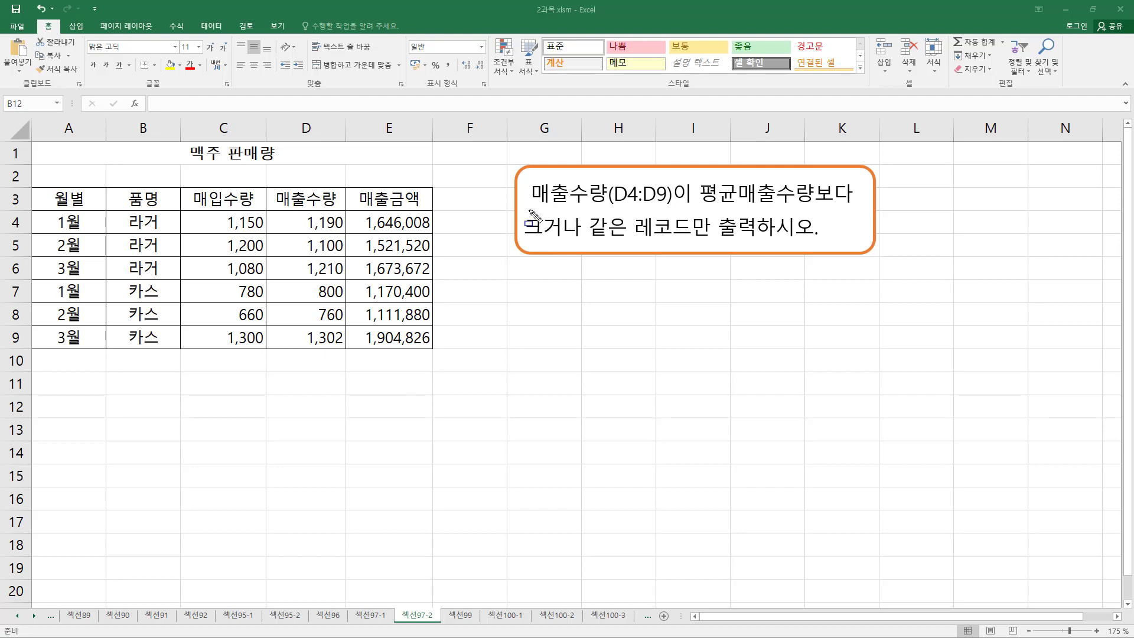
drag(530, 208, 672, 208)
drag(272, 187, 346, 356)
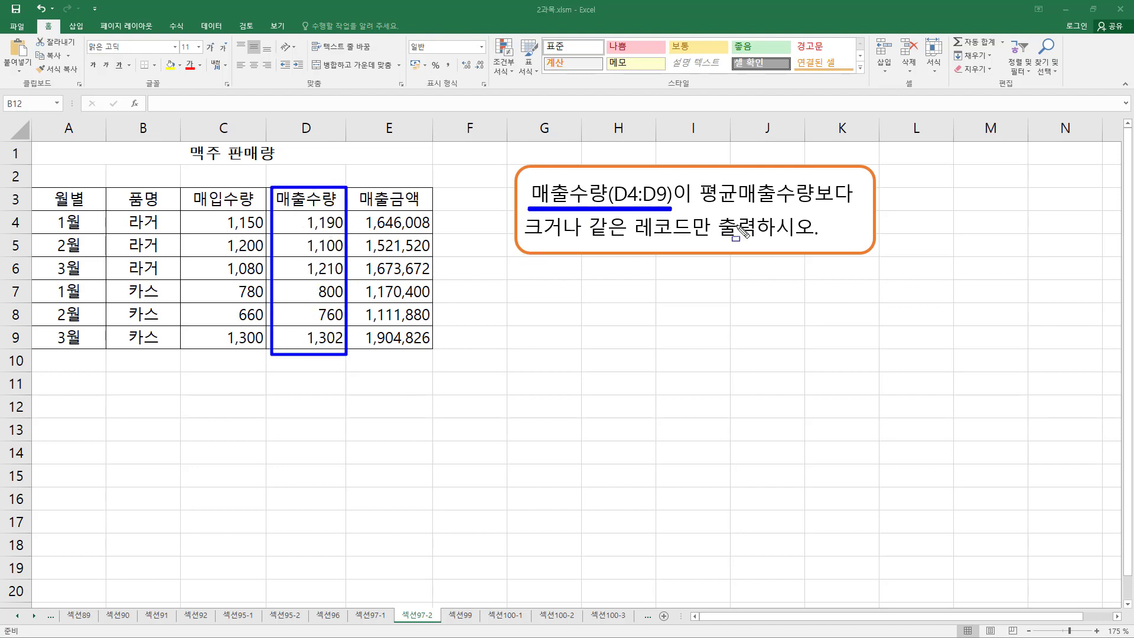
mouse_move(696, 174)
mouse_down()
mouse_move(711, 198)
mouse_move(853, 210)
mouse_up()
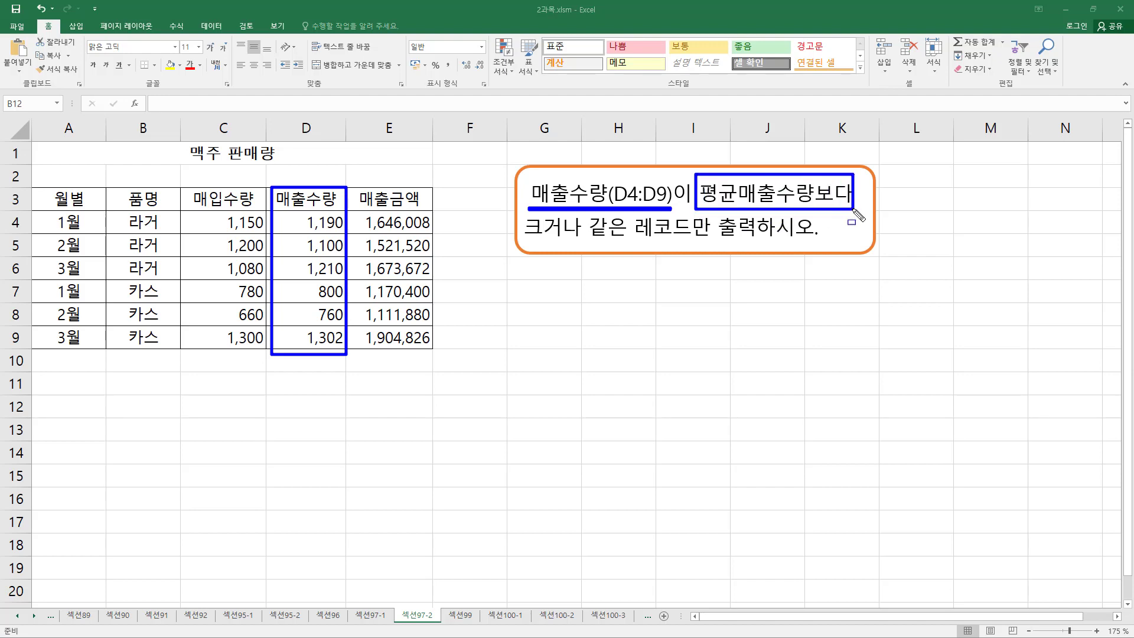
drag(523, 241, 712, 241)
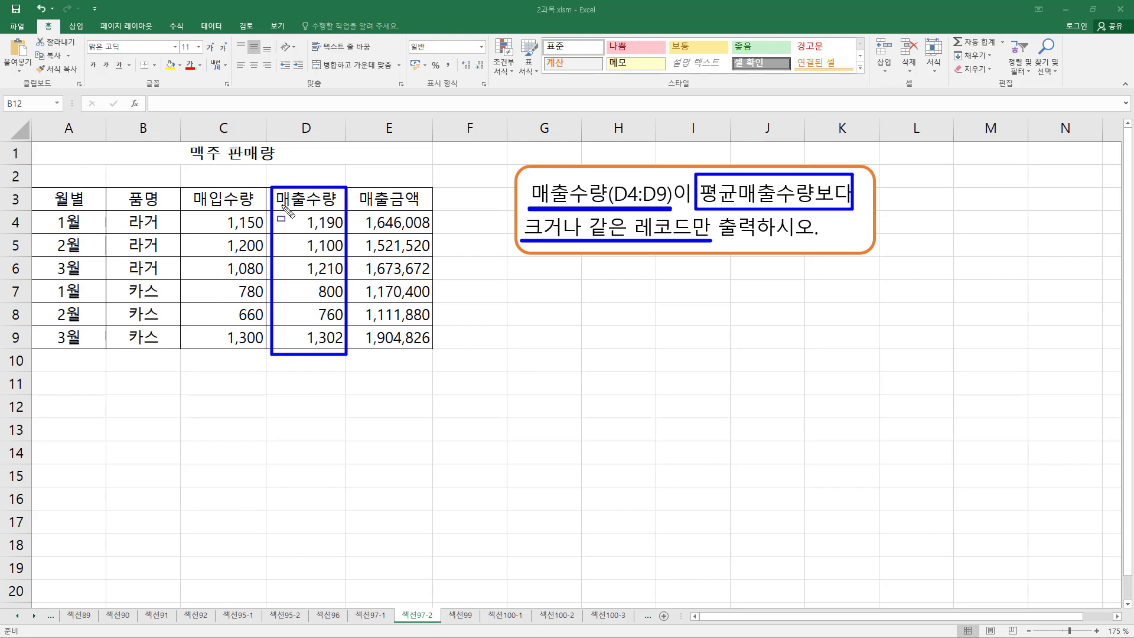
drag(276, 208, 335, 208)
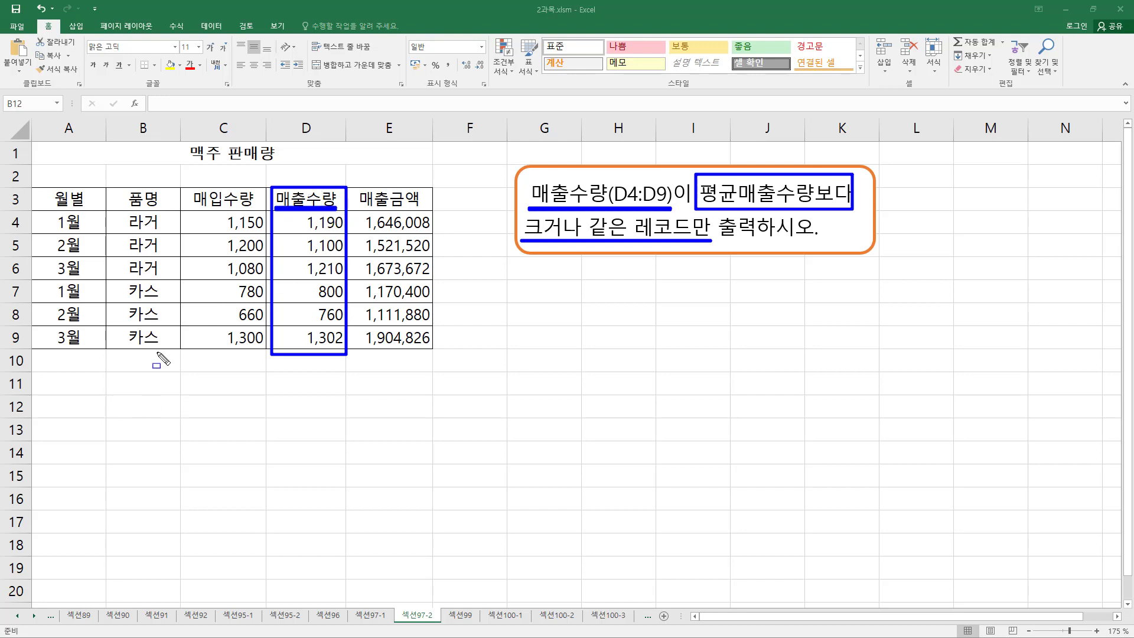
mouse_move(38, 181)
mouse_down()
mouse_move(59, 202)
mouse_move(433, 211)
mouse_up()
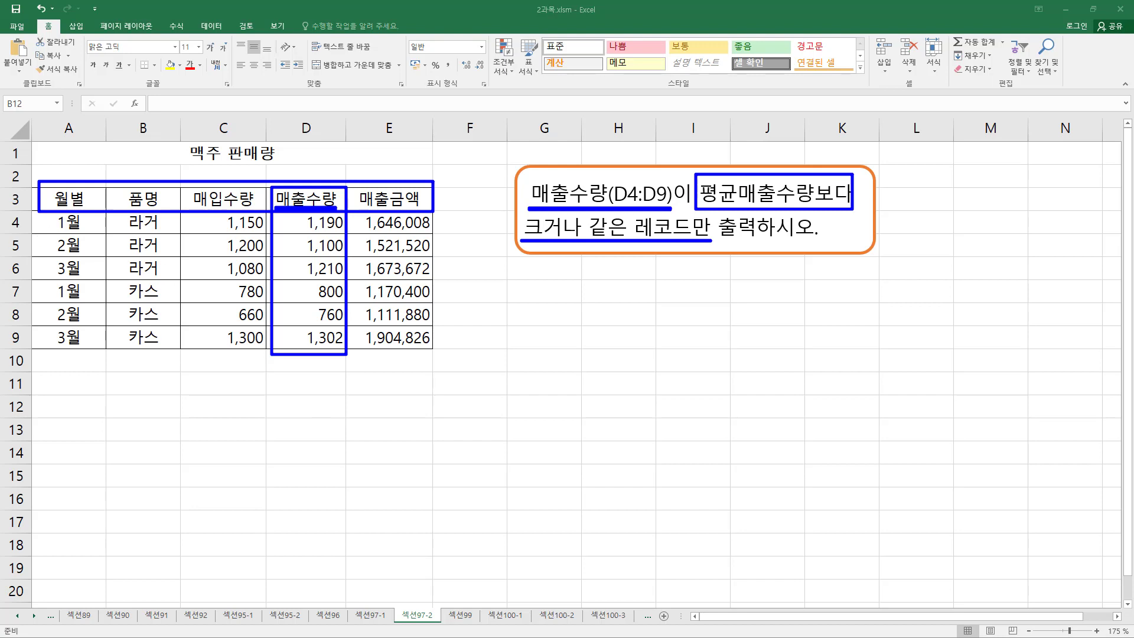
key(Escape)
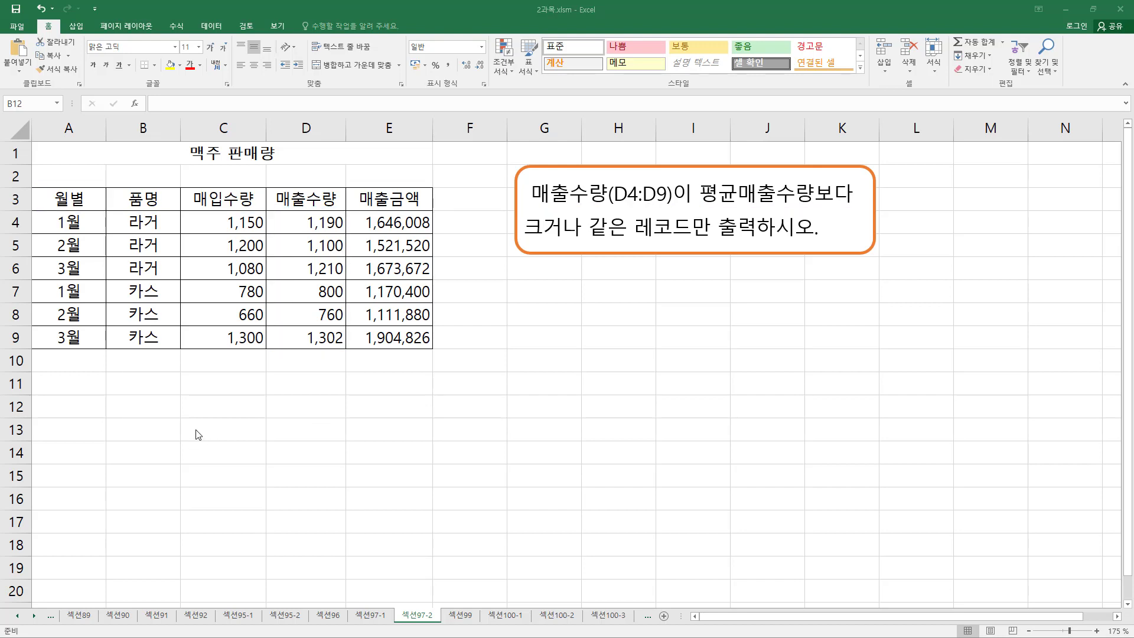
Step: Enter the criteria heading 평균매출수량 in cell C11 below the sales table
click(201, 385)
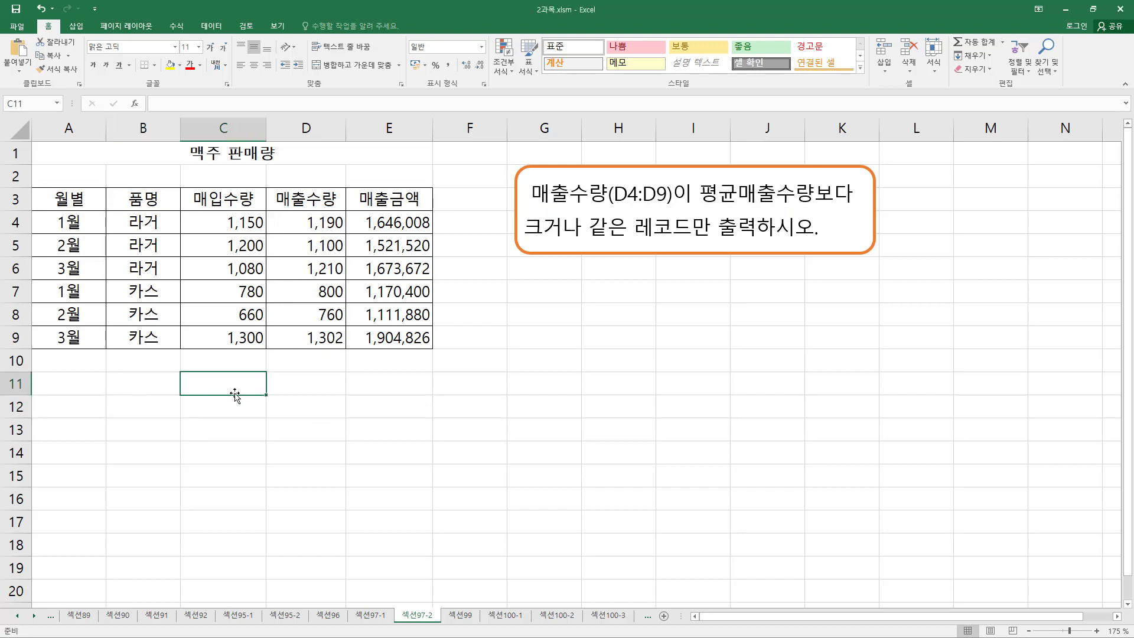
text(평균맷)
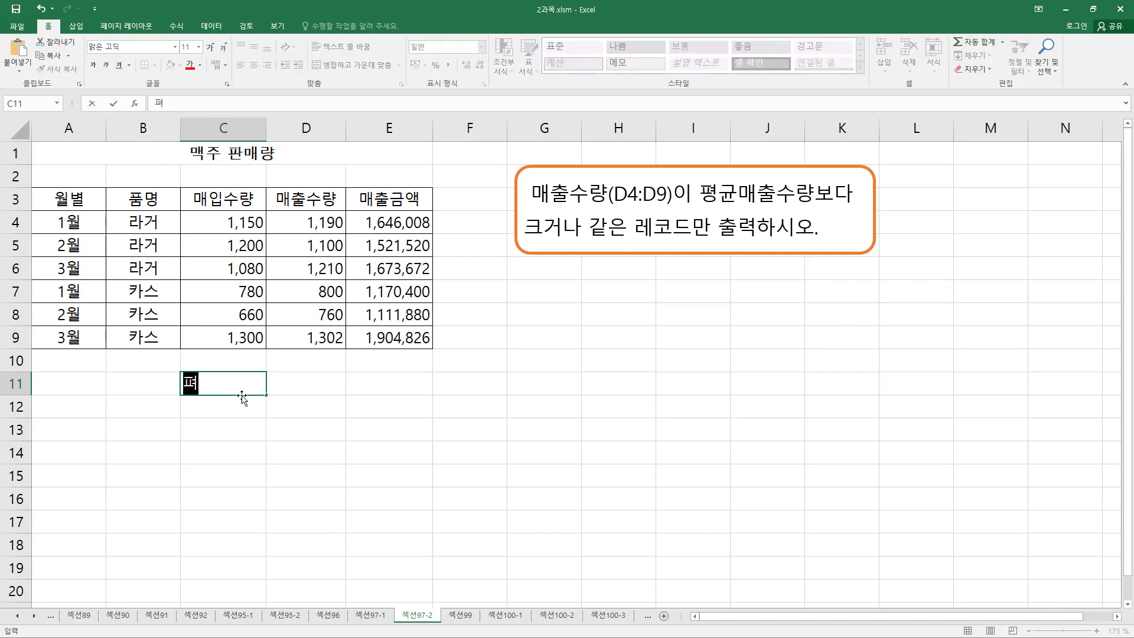
text(출수량)
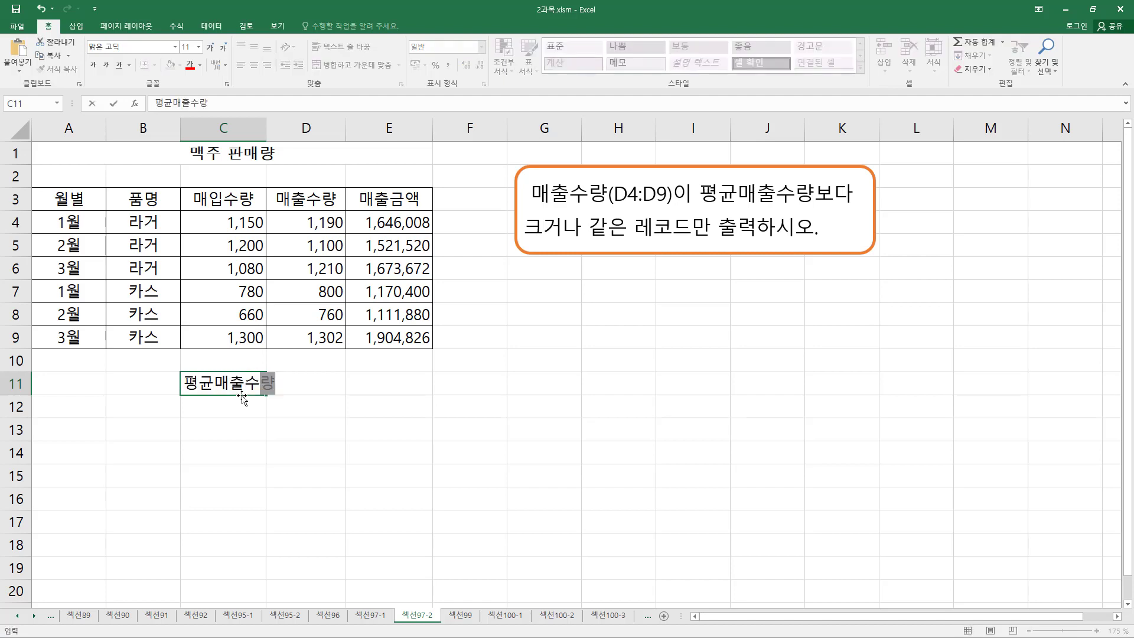
key(Return)
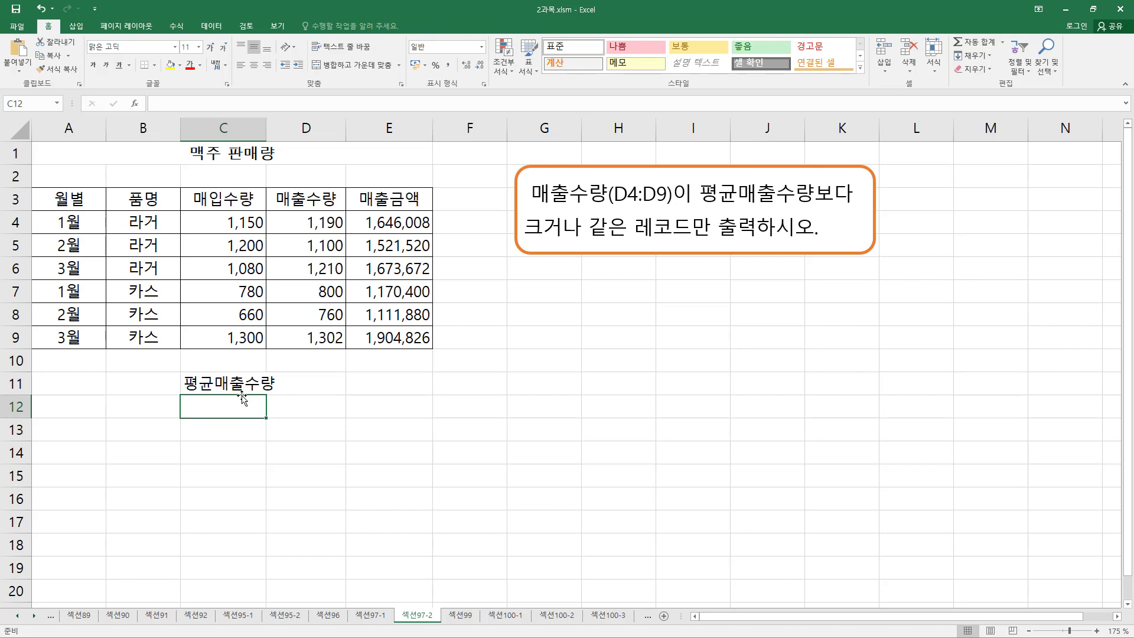
Step: Enter the formula =AVERAGE(D4:D9) in cell C12 to average the 매출수량 values
text(=ㅁㅍㄷ)
key(BackSpace)
key(BackSpace)
key(BackSpace)
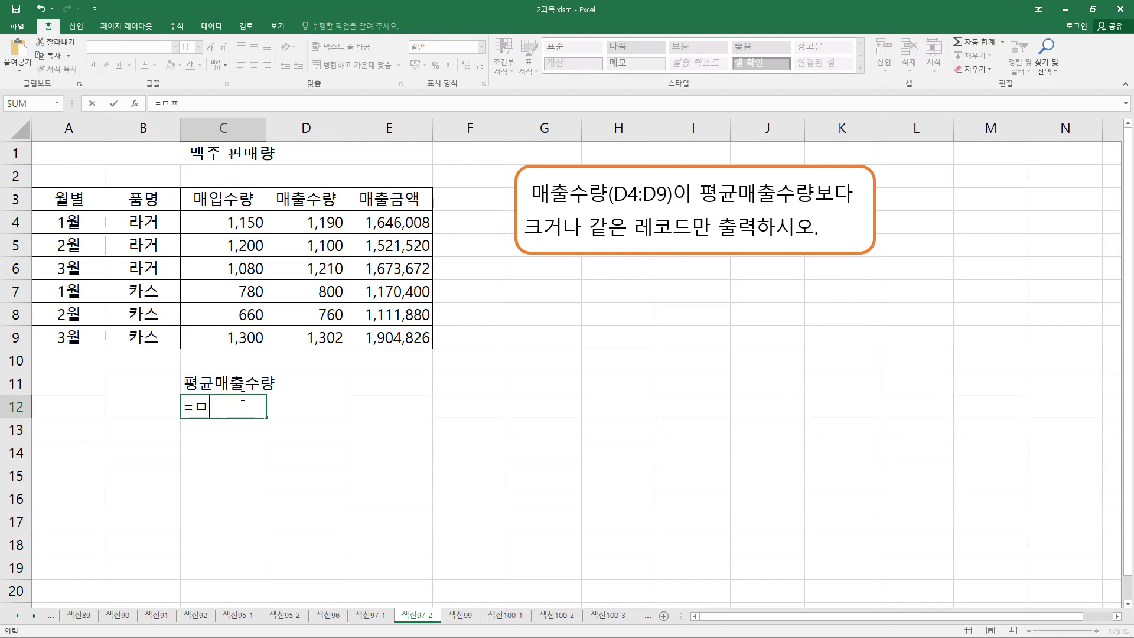
key(Hangul)
text(aver)
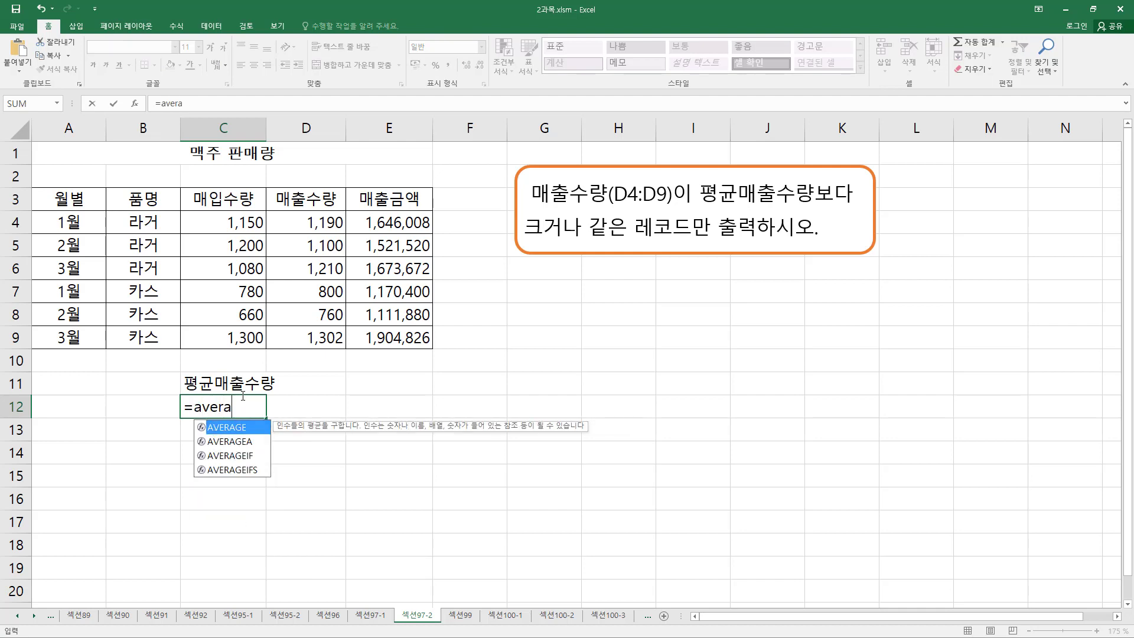
text(a)
key(Tab)
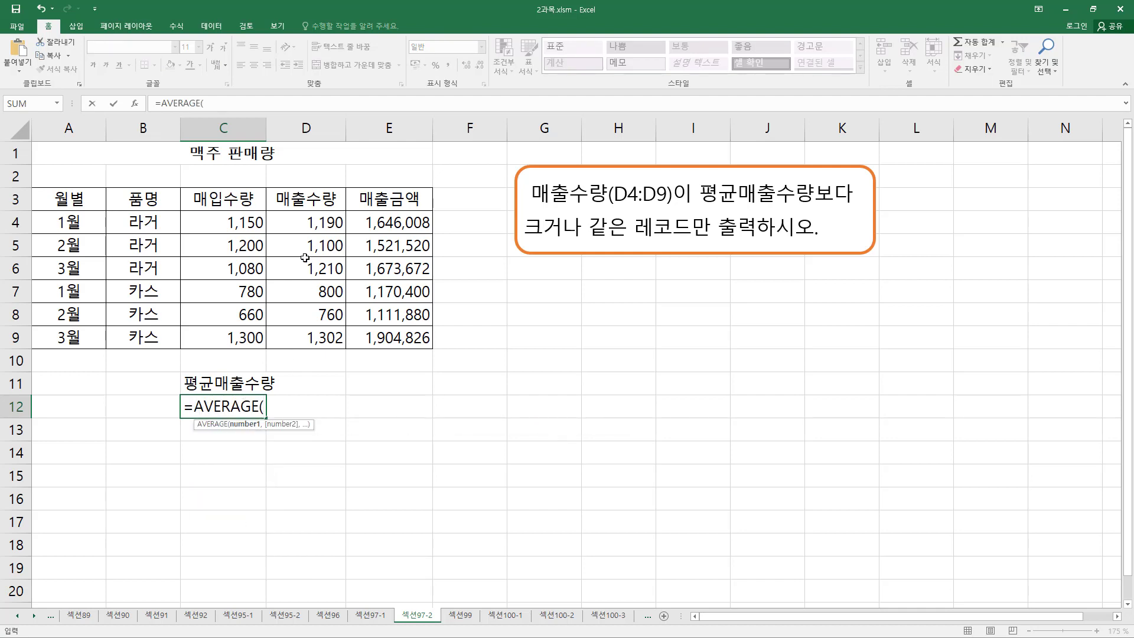
drag(304, 226, 311, 332)
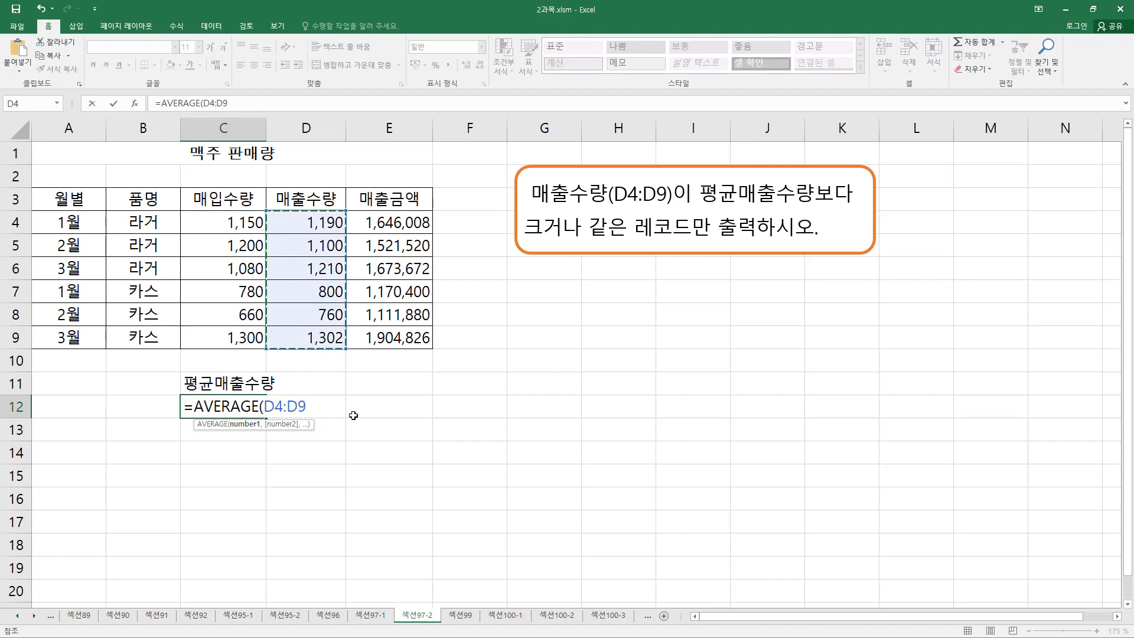
text())
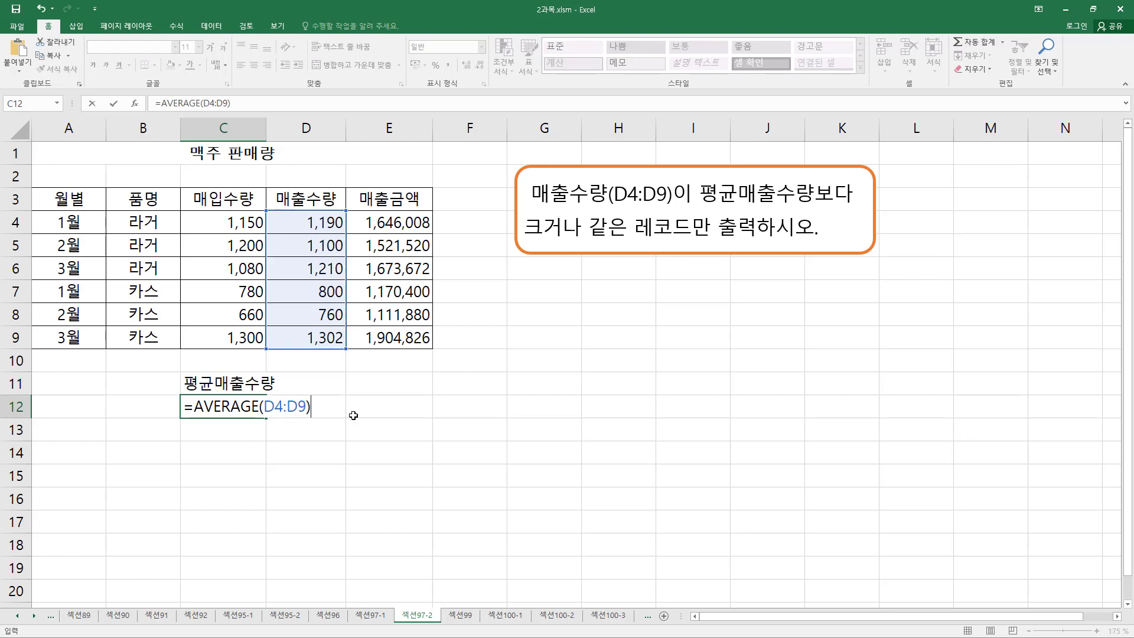
key(Return)
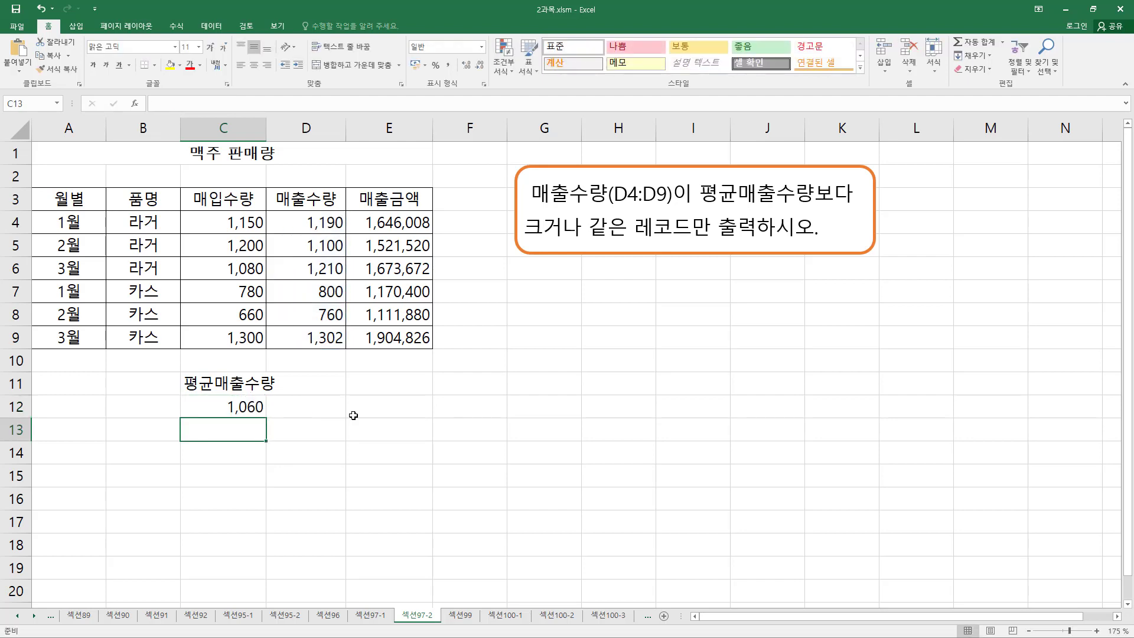
Step: Extend the formula in C12 into the comparison =D4>=AVERAGE(D4:D9)
key(Up)
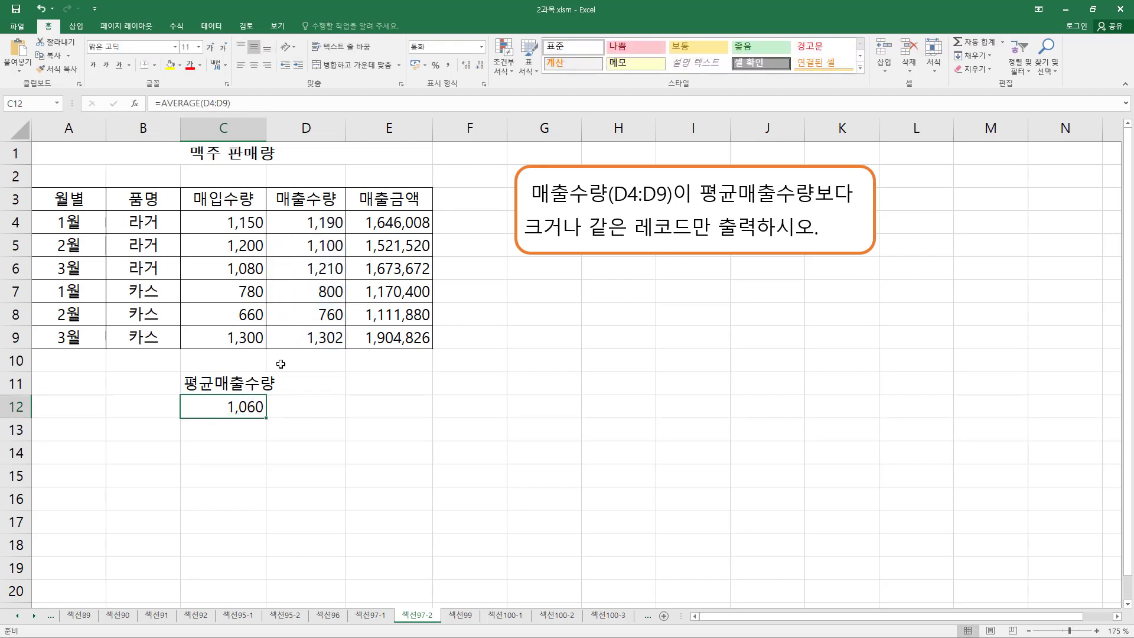
double_click(234, 414)
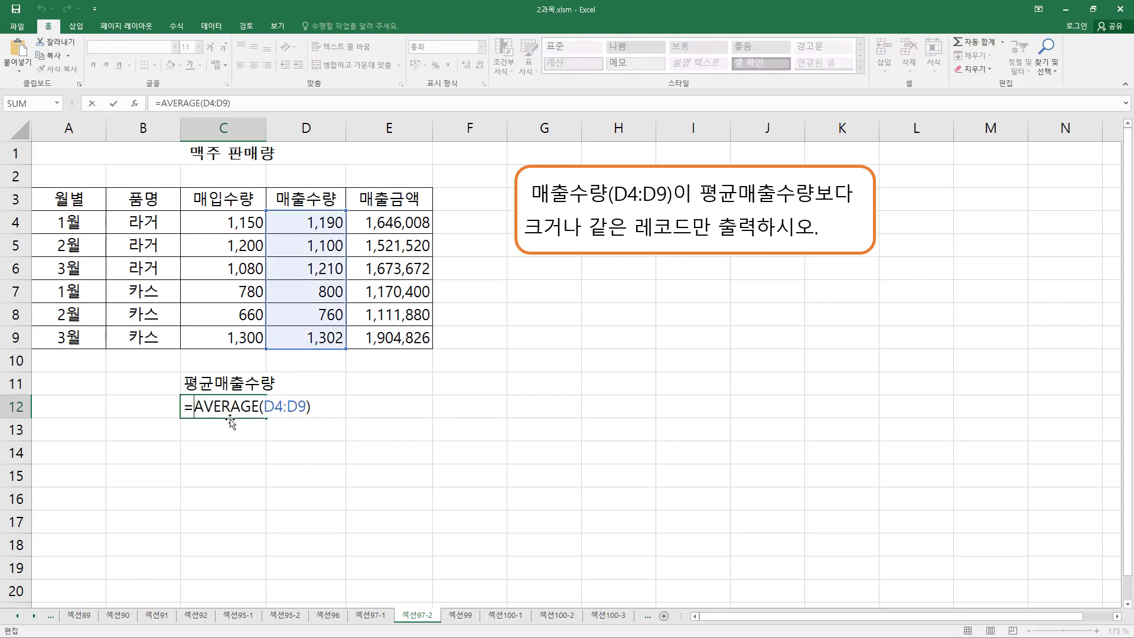
text(>=)
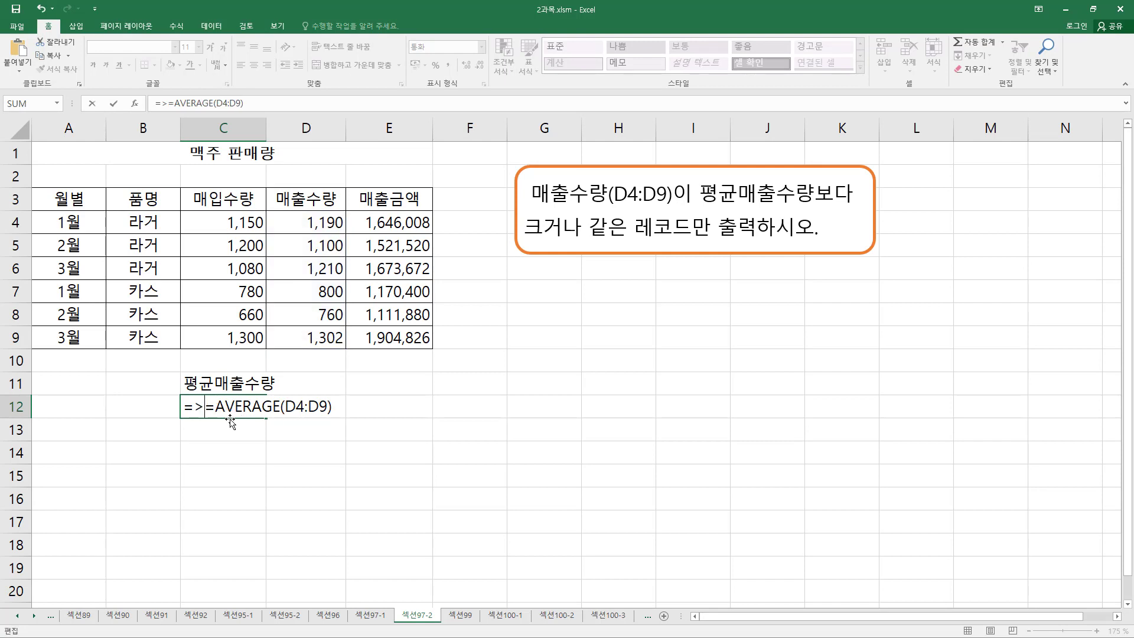
click(311, 220)
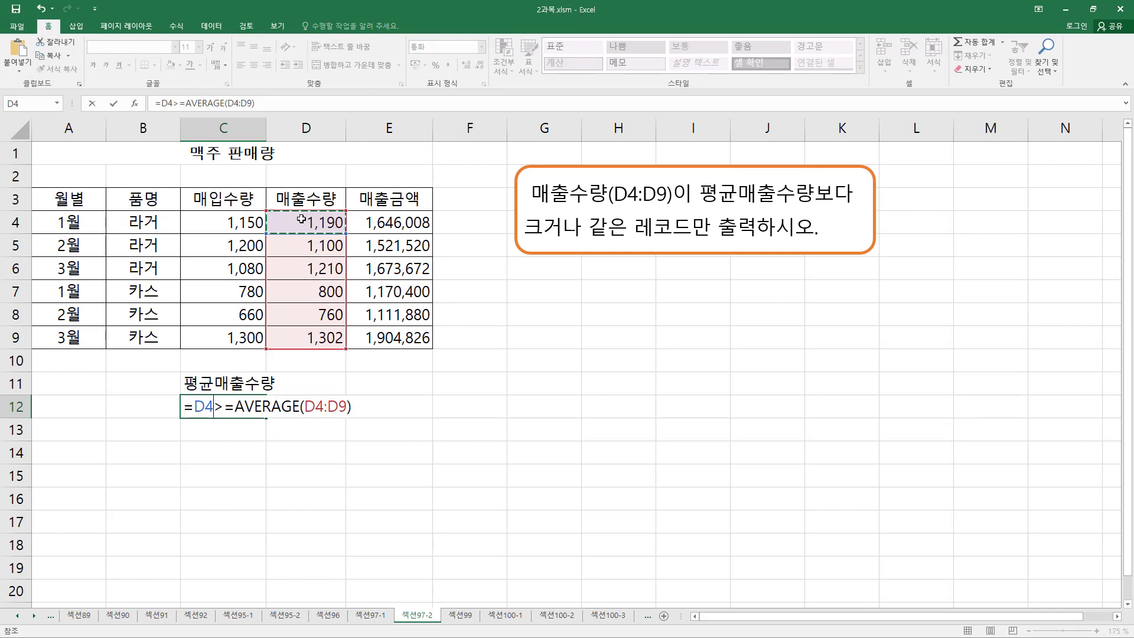
drag(248, 223, 295, 224)
drag(224, 393, 347, 419)
mouse_move(254, 245)
mouse_down()
mouse_move(278, 245)
mouse_move(284, 338)
mouse_up()
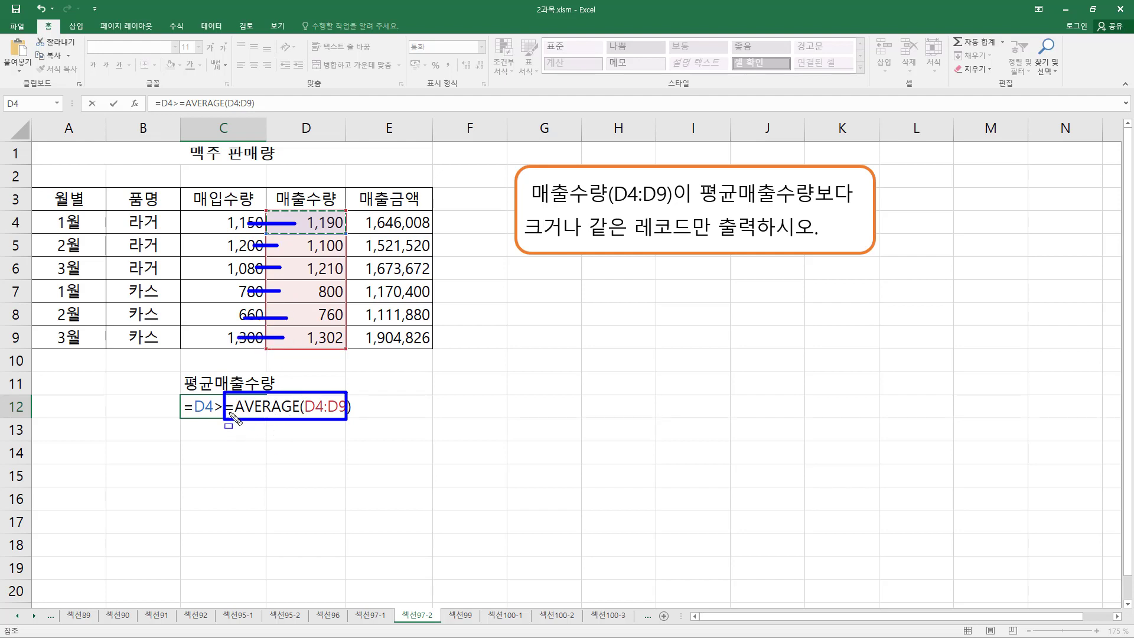
mouse_move(195, 408)
mouse_down()
mouse_move(211, 393)
mouse_move(216, 423)
mouse_up()
mouse_move(308, 213)
mouse_down()
mouse_move(302, 234)
mouse_move(352, 237)
mouse_move(303, 252)
mouse_move(345, 255)
mouse_move(331, 278)
mouse_move(343, 279)
mouse_move(342, 295)
mouse_move(330, 324)
mouse_move(316, 325)
mouse_up()
mouse_move(301, 331)
mouse_down()
mouse_move(300, 349)
mouse_move(351, 350)
mouse_move(350, 331)
mouse_up()
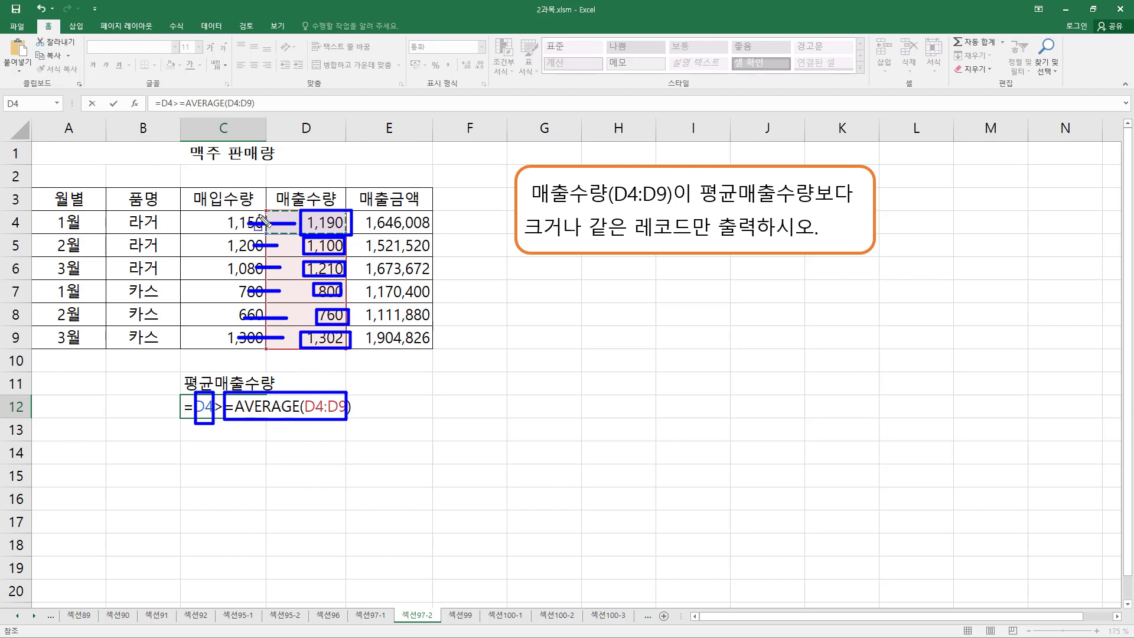
drag(263, 206, 357, 353)
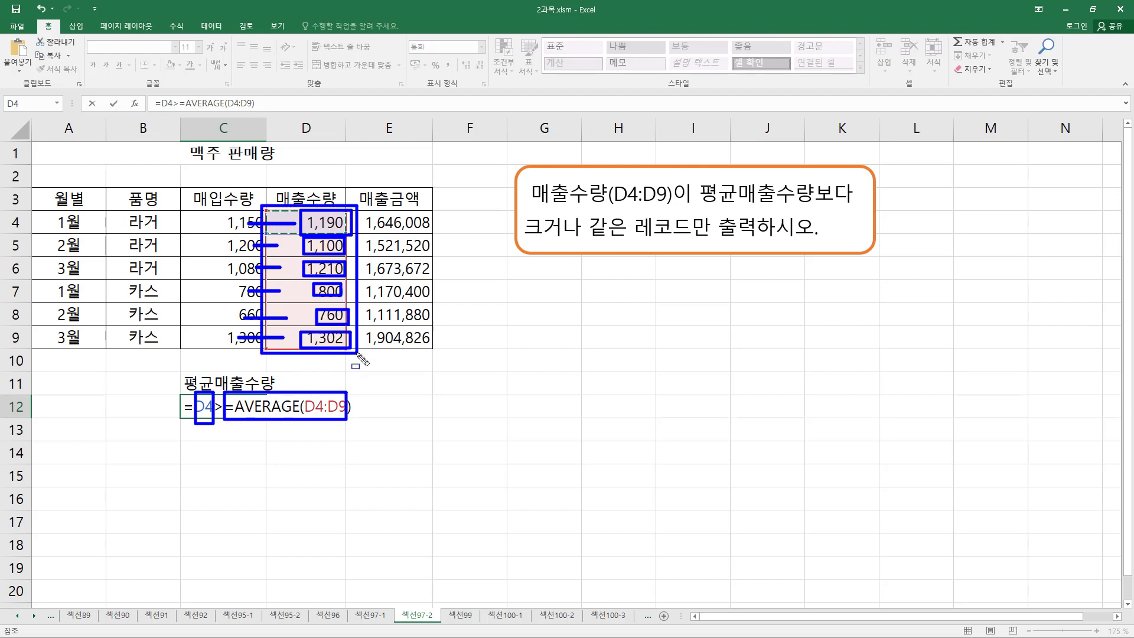
key(Escape)
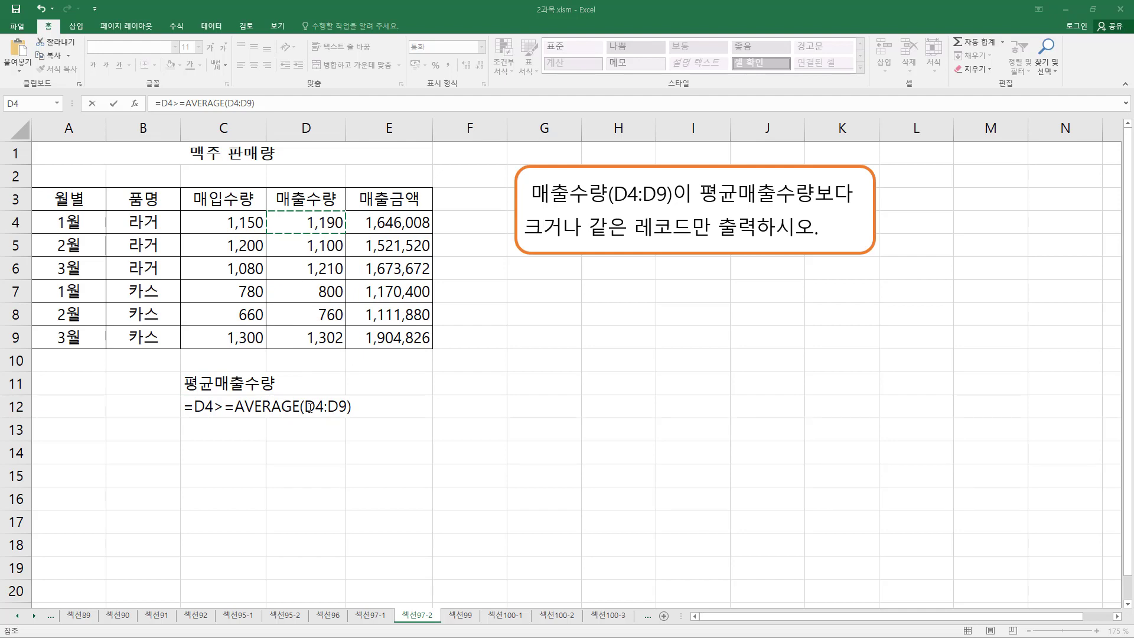
Step: Make the range inside the AVERAGE function in C12 absolute as $D$4:$D$9
drag(346, 406, 304, 407)
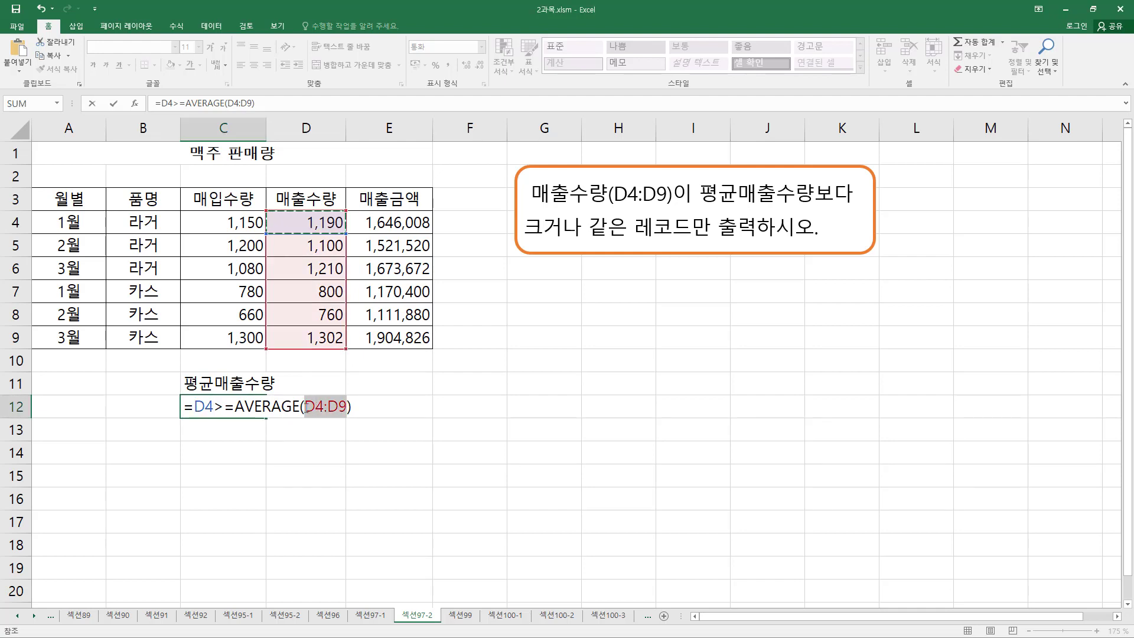
key(F4)
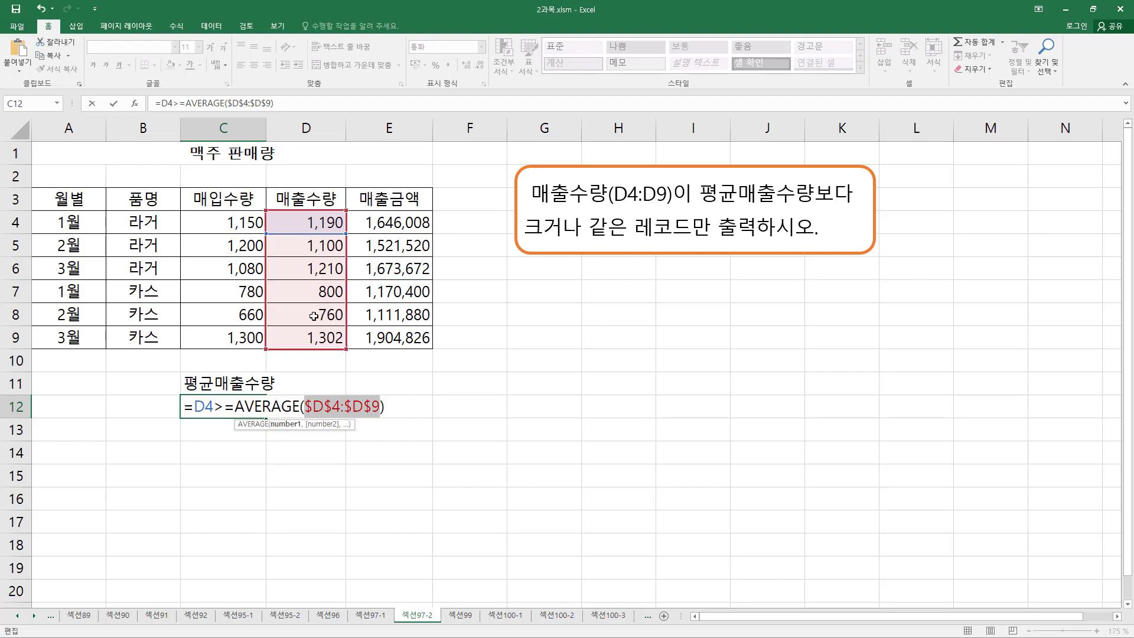
drag(266, 208, 348, 351)
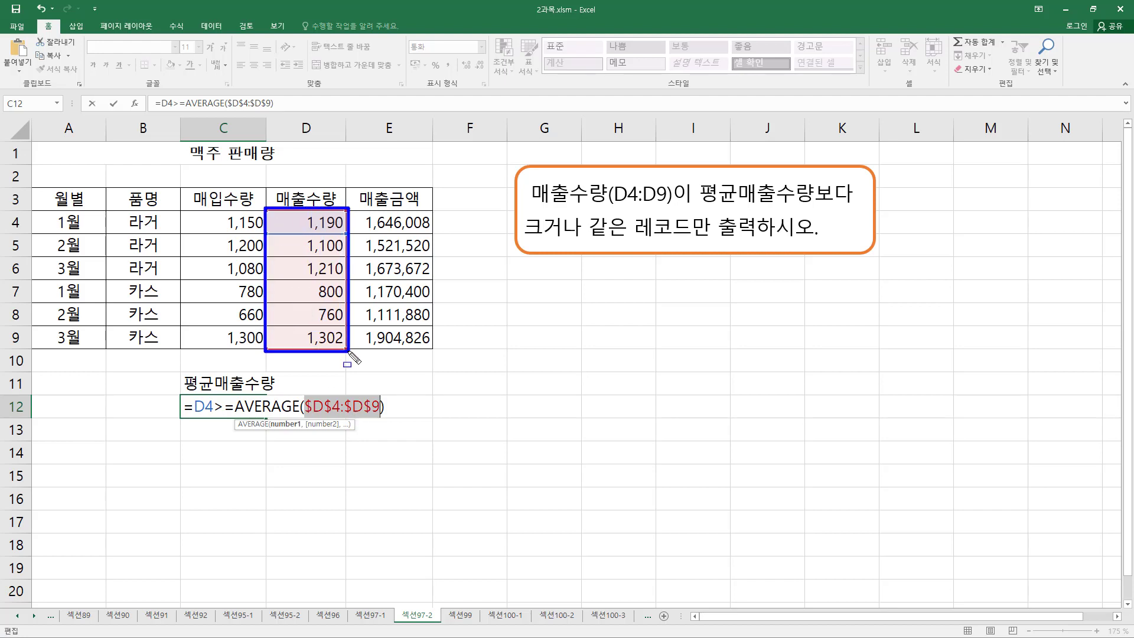
drag(193, 390, 213, 420)
drag(254, 226, 282, 227)
drag(241, 249, 285, 248)
mouse_move(285, 266)
mouse_down()
mouse_move(259, 268)
mouse_move(285, 269)
mouse_up()
drag(284, 292, 284, 297)
key(Escape)
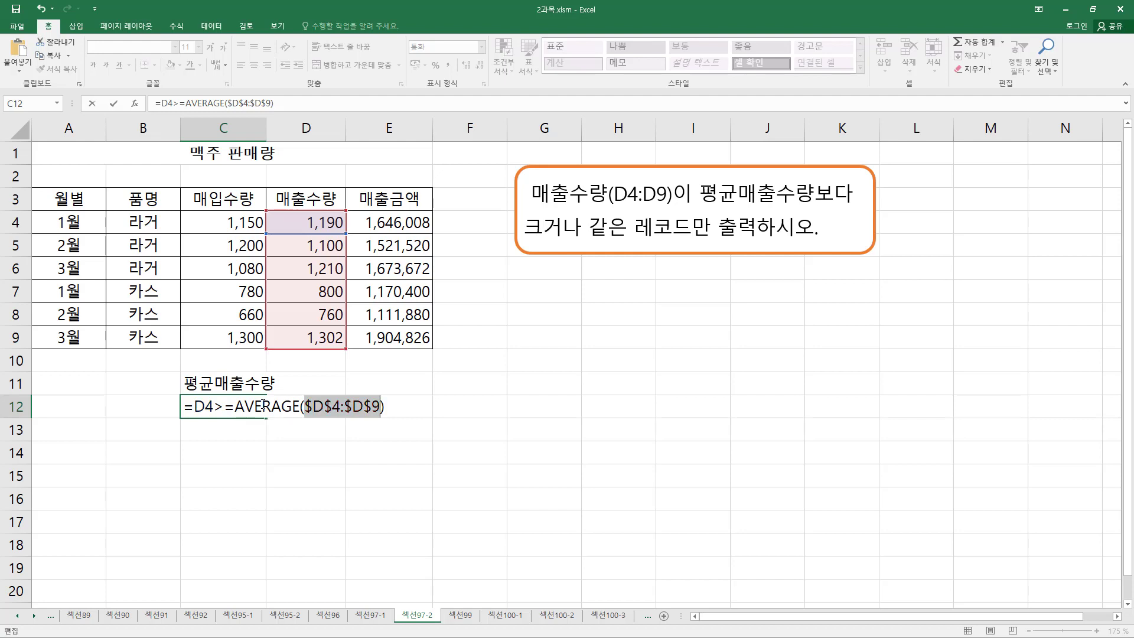
Step: Commit the criteria formula =D4>=AVERAGE($D$4:$D$9) in C12 and select that cell again
key(Return)
click(262, 403)
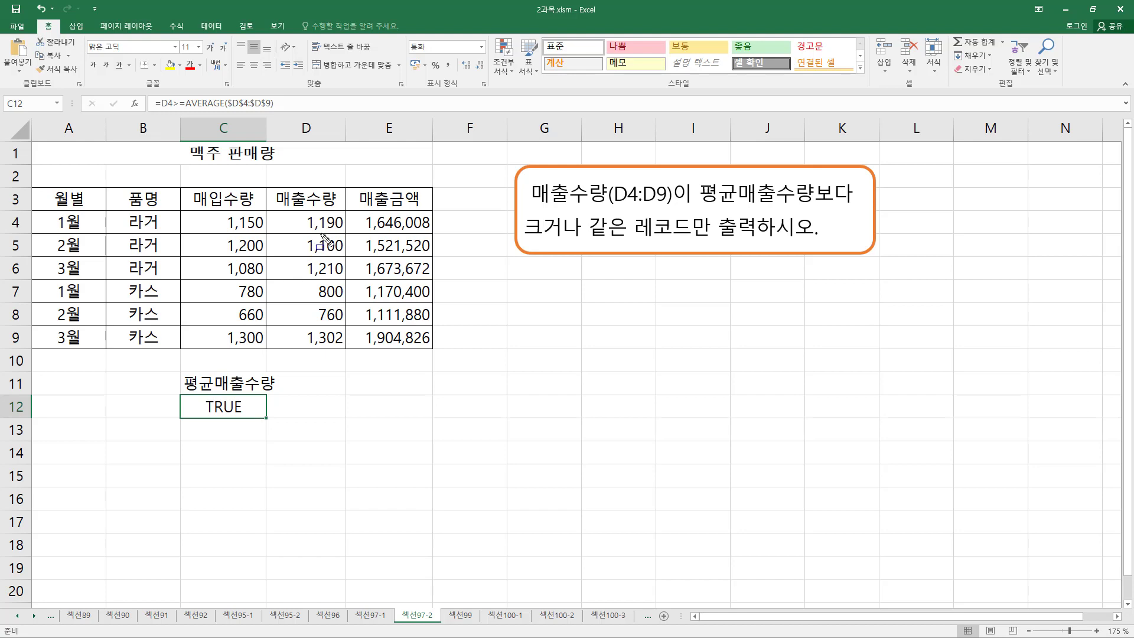
mouse_move(302, 216)
mouse_down()
mouse_move(334, 243)
mouse_move(349, 235)
mouse_up()
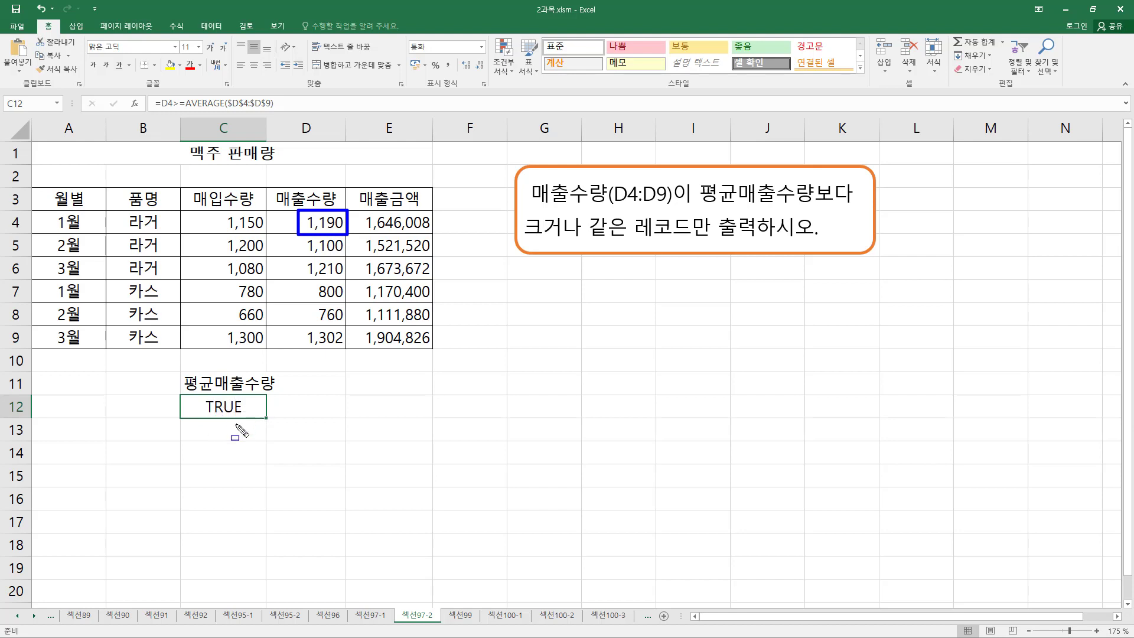
drag(205, 418, 245, 418)
key(Escape)
Step: Inspect the comparison formula behind the result in cell C12
click(218, 407)
double_click(220, 408)
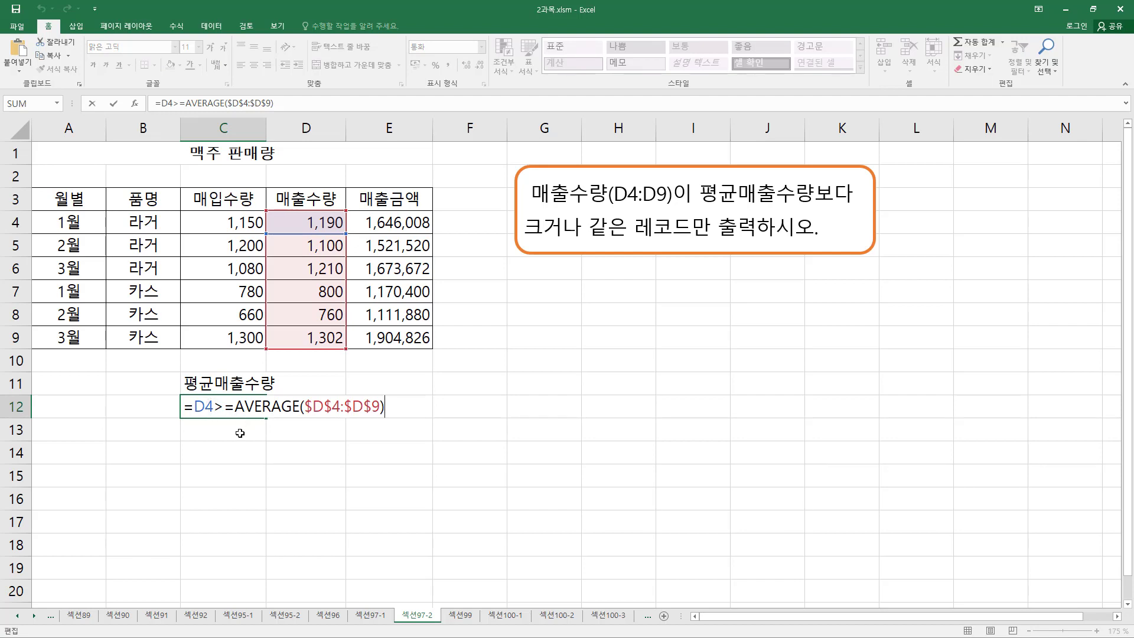
key(ctrl+Return)
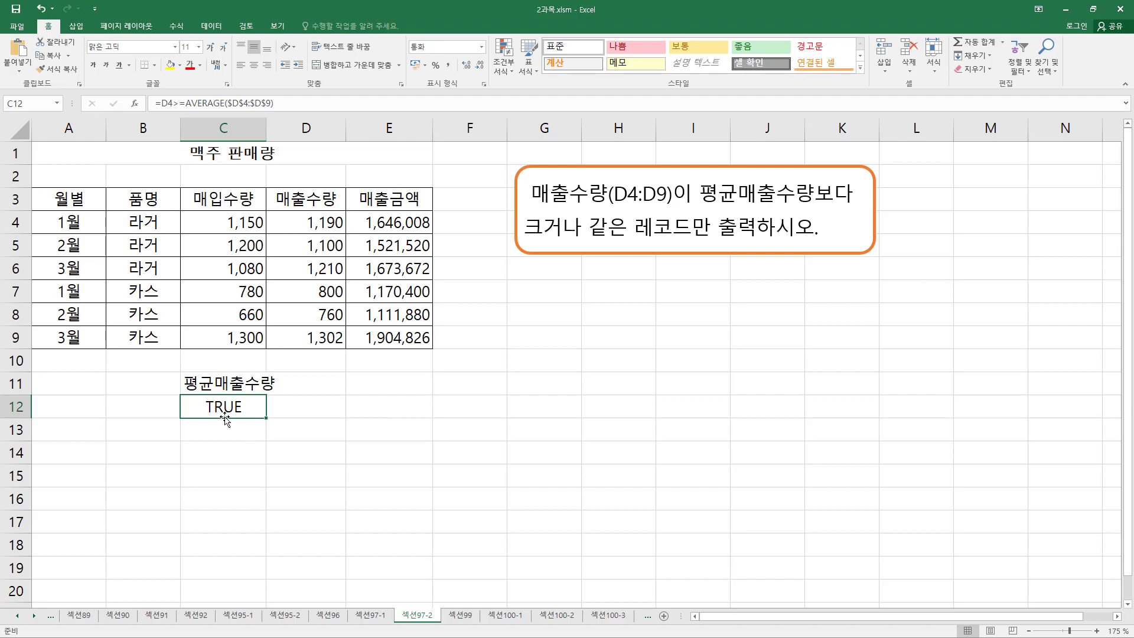
Step: Start an advanced filter on the beer sales table A3:E9, with the results copied to another location
click(219, 284)
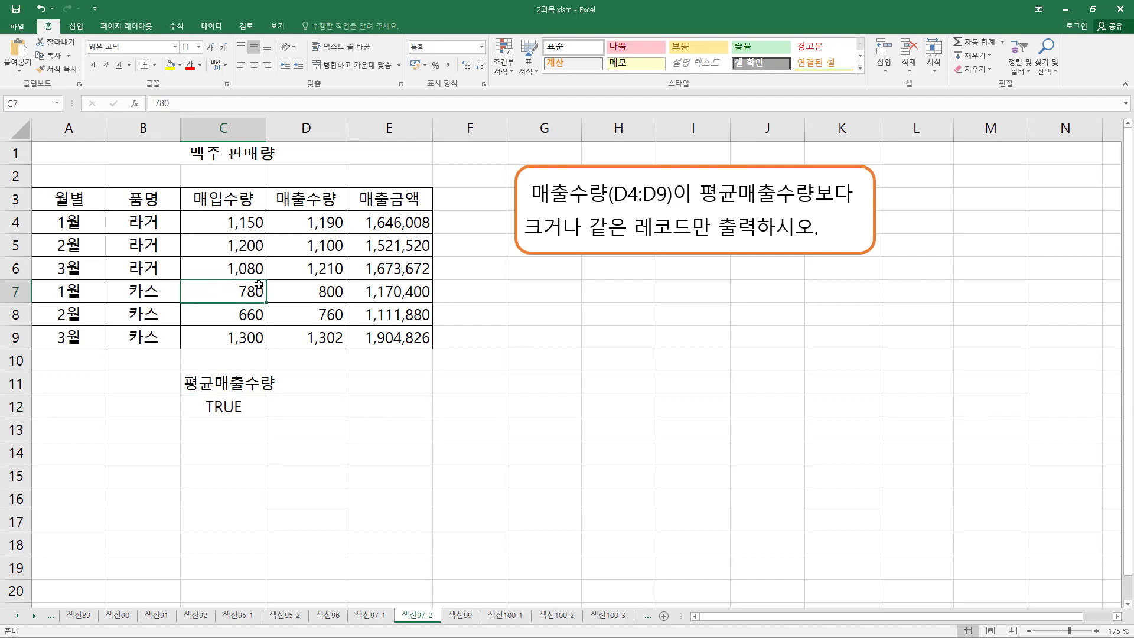
click(216, 28)
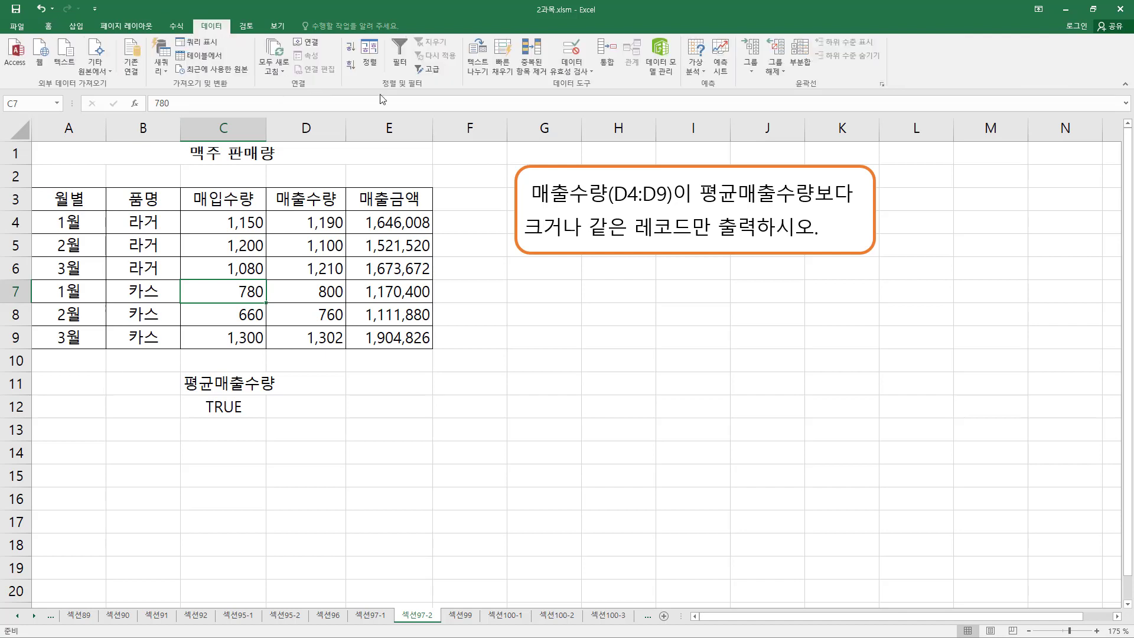
click(426, 70)
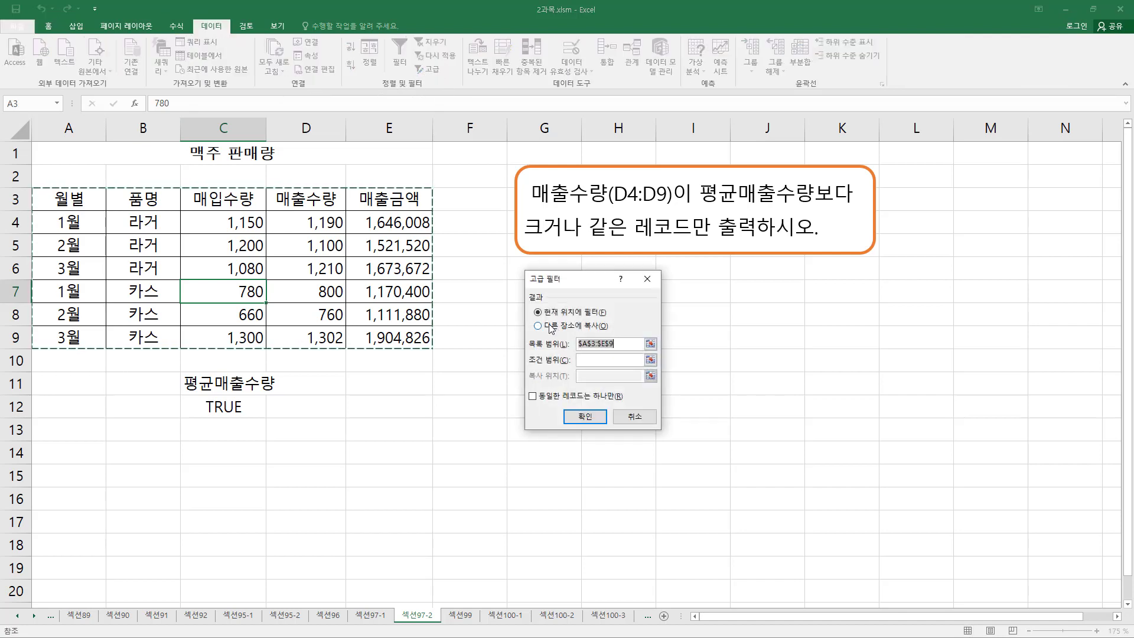
click(540, 327)
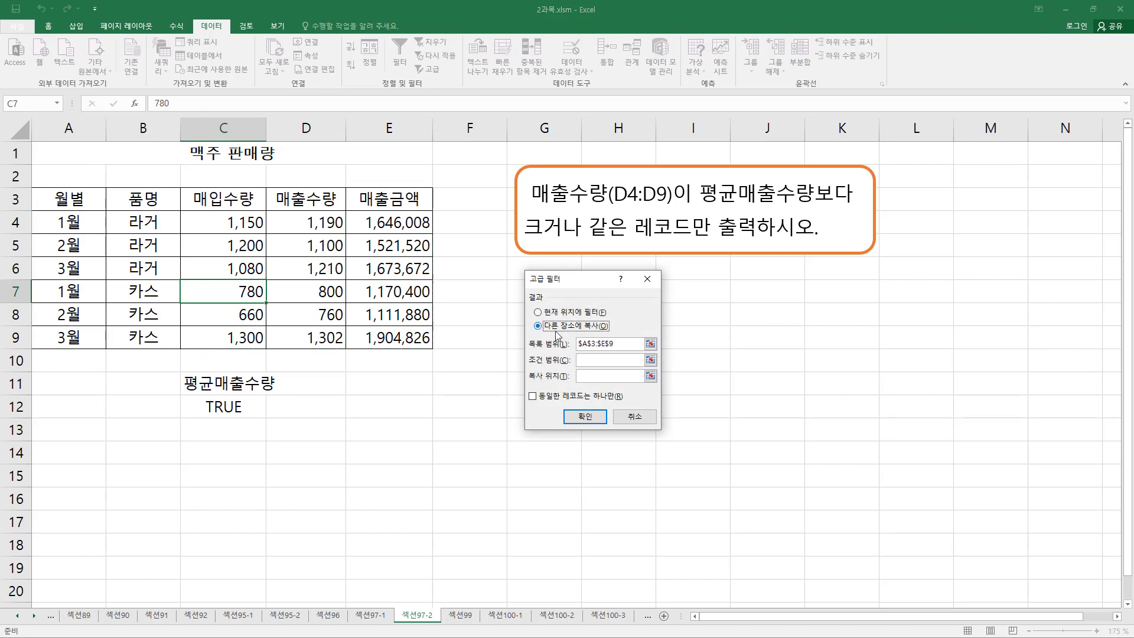
click(625, 344)
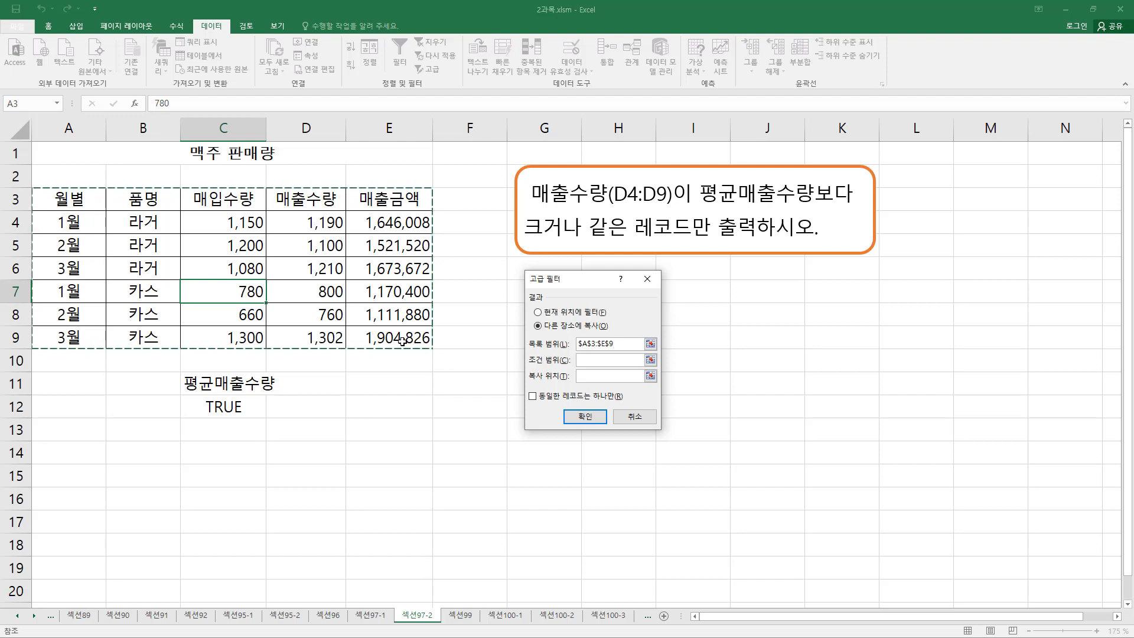
Step: Set the criteria range to C11:C12 and the copy destination to A14, and run the advanced filter
click(584, 360)
drag(204, 378, 223, 413)
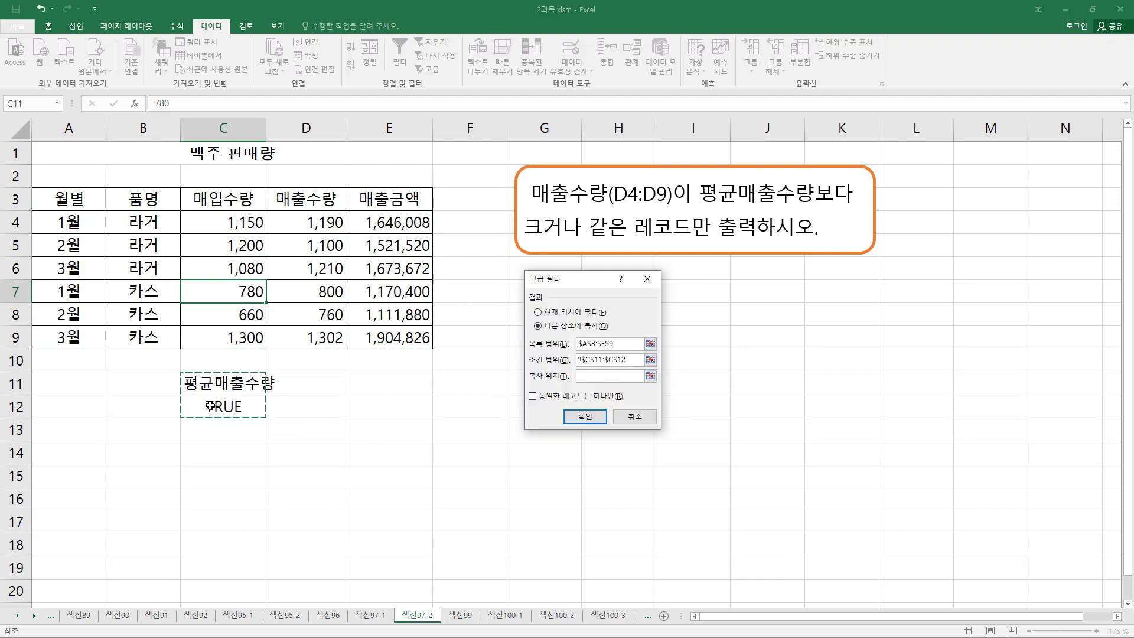
click(608, 376)
click(59, 451)
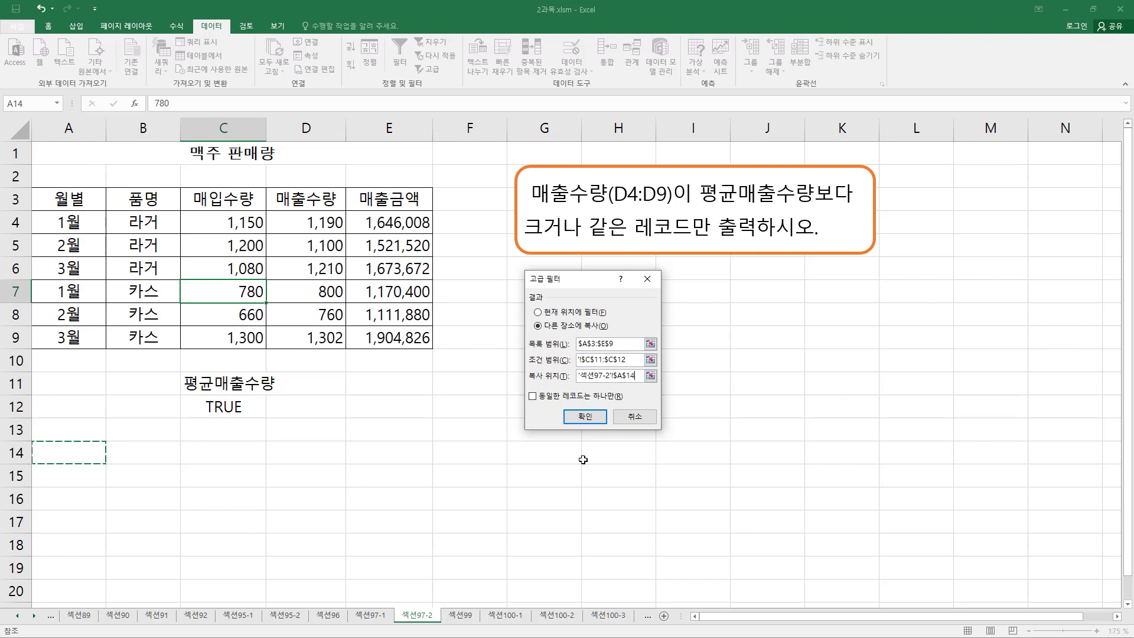
click(585, 418)
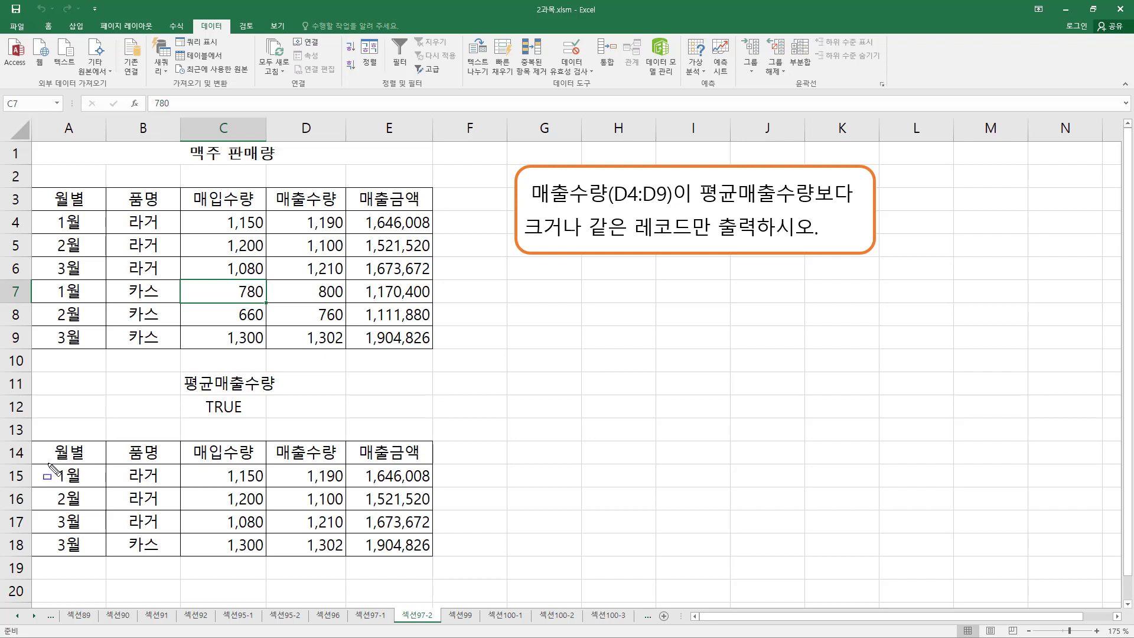
mouse_move(48, 463)
mouse_down()
mouse_move(74, 520)
mouse_move(435, 552)
mouse_up()
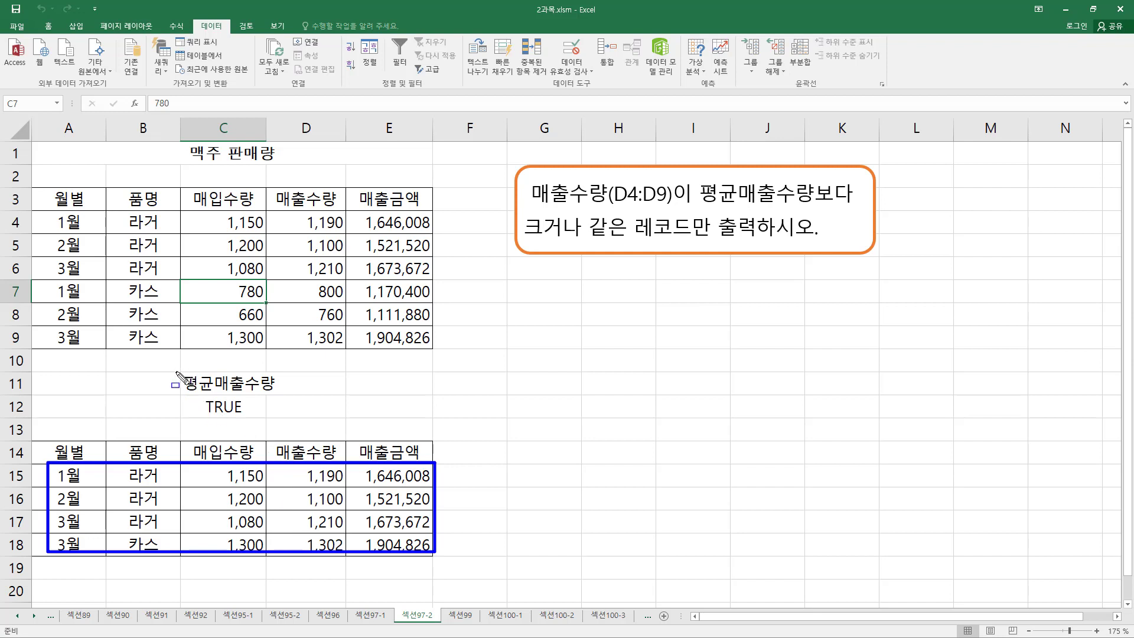
drag(176, 372, 277, 394)
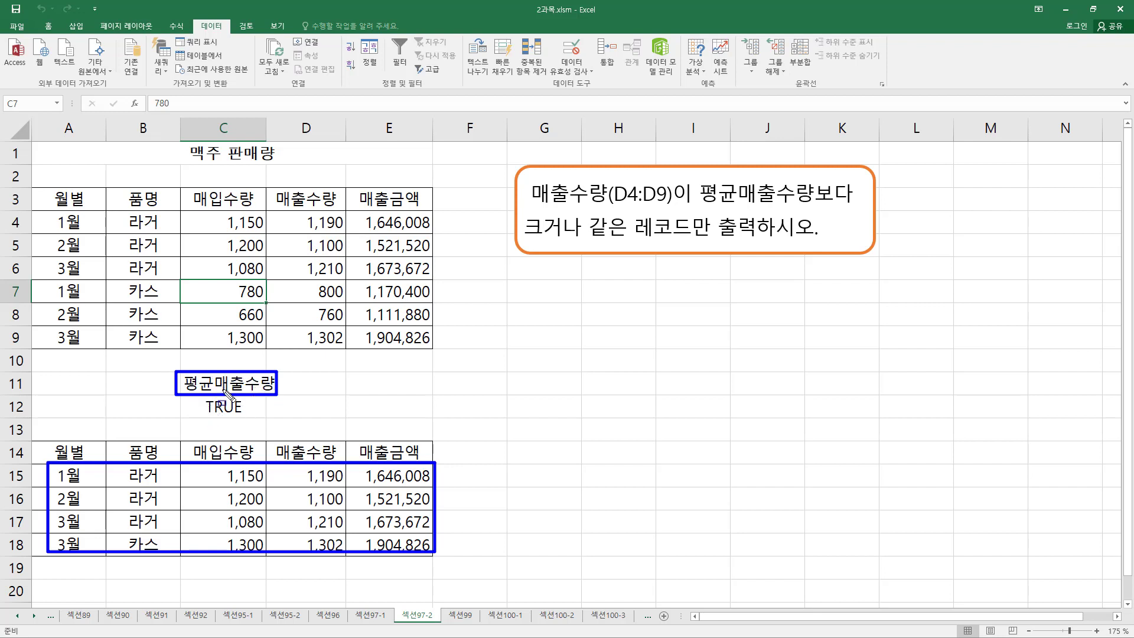
drag(198, 415, 248, 415)
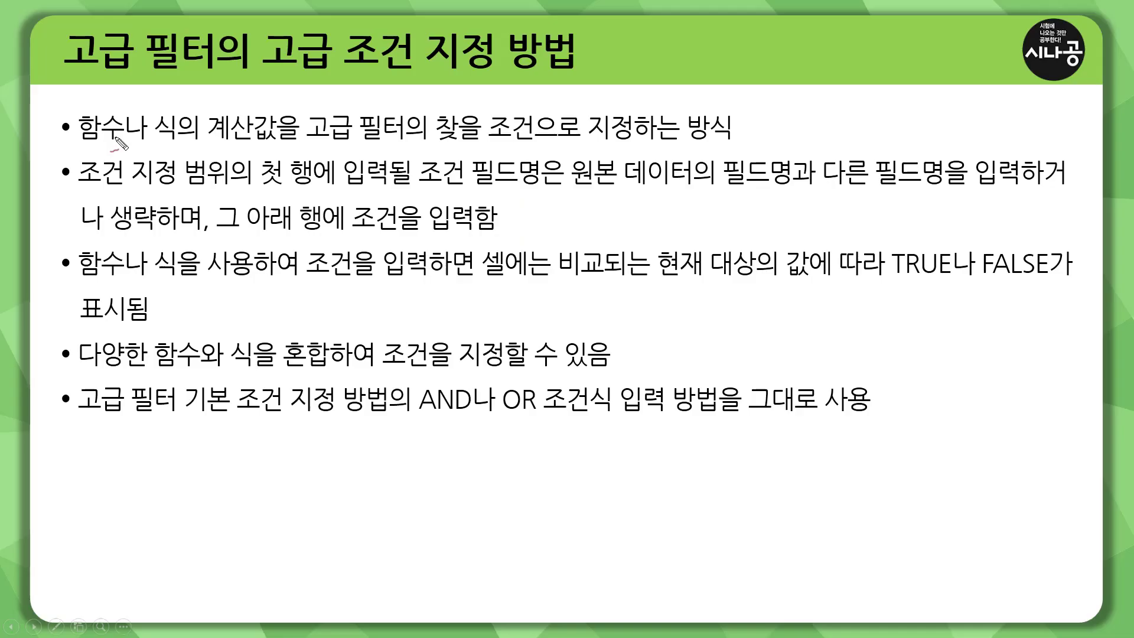
mouse_move(93, 104)
mouse_down()
mouse_move(109, 111)
mouse_move(139, 87)
mouse_up()
mouse_move(162, 106)
mouse_down()
mouse_move(170, 113)
mouse_move(199, 88)
mouse_up()
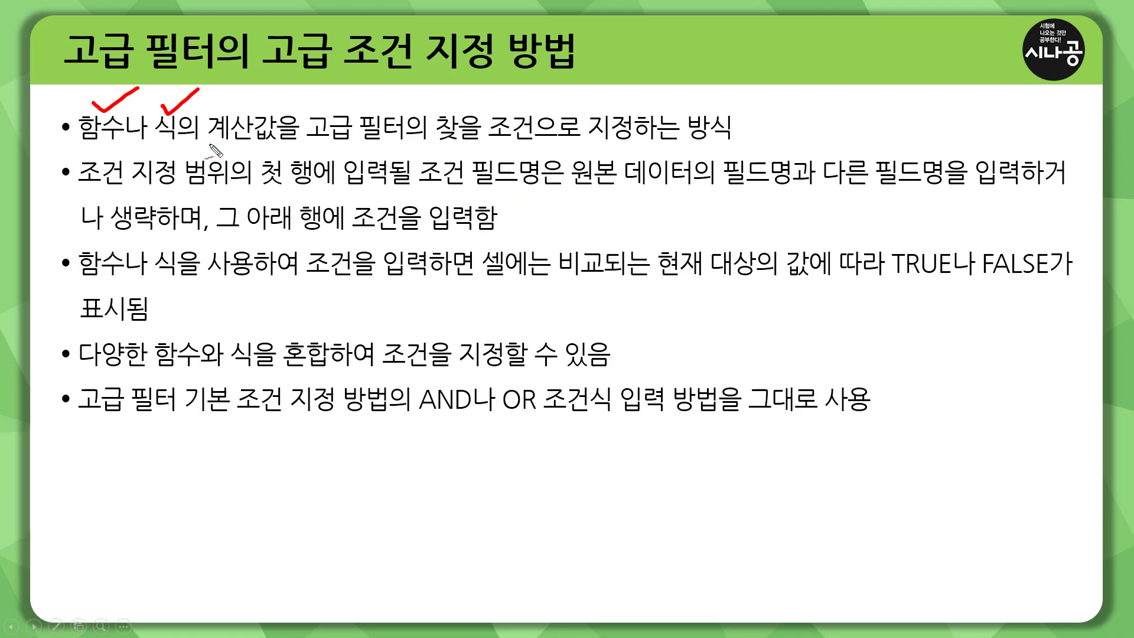
drag(209, 143, 290, 150)
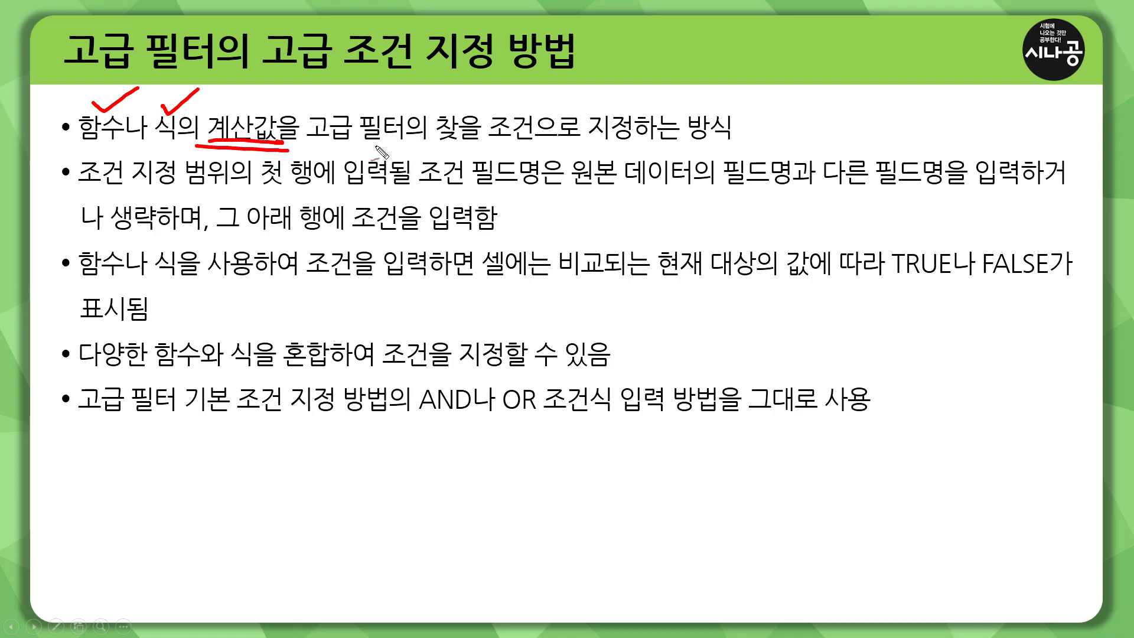
drag(421, 144, 628, 145)
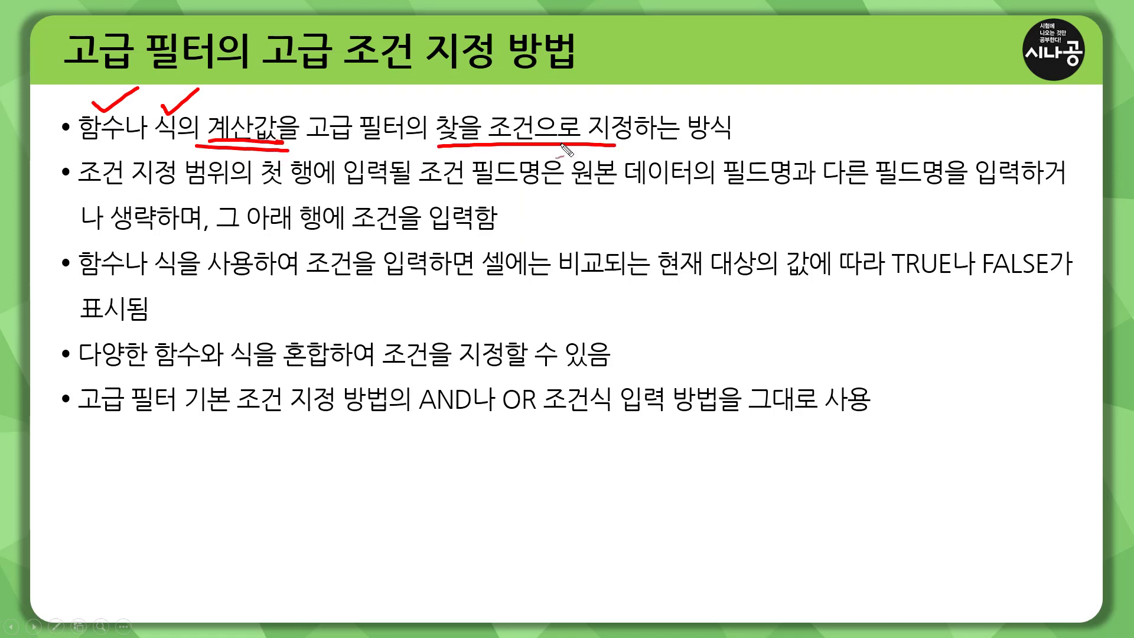